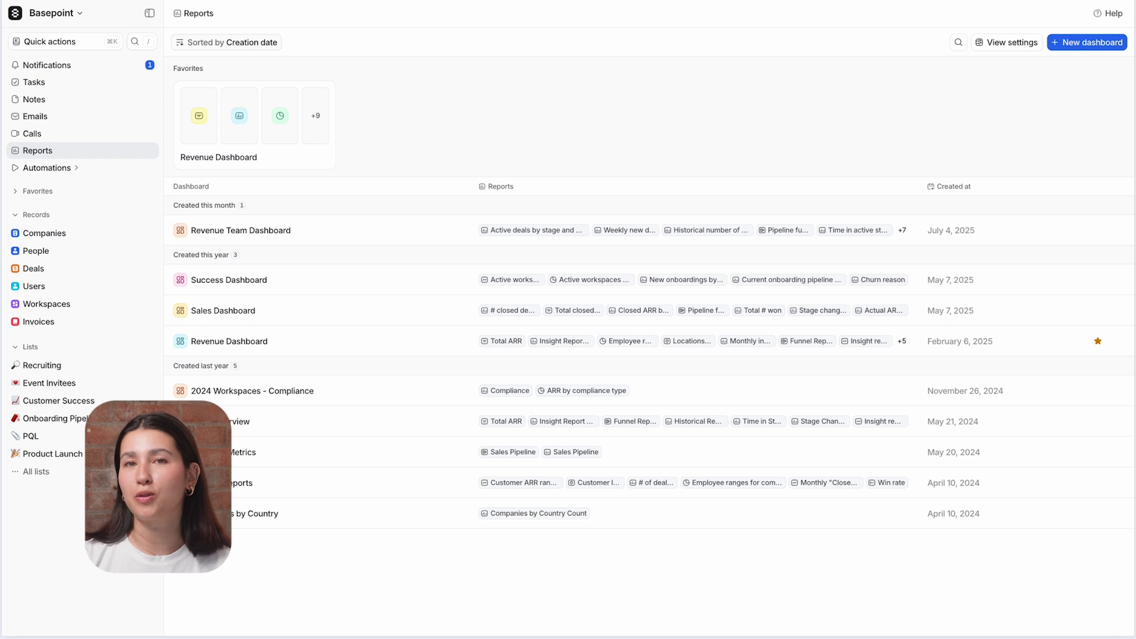
Review the Revenue Team Dashboard's deal, workspace and user charts, then start a new report
left_click(323, 231)
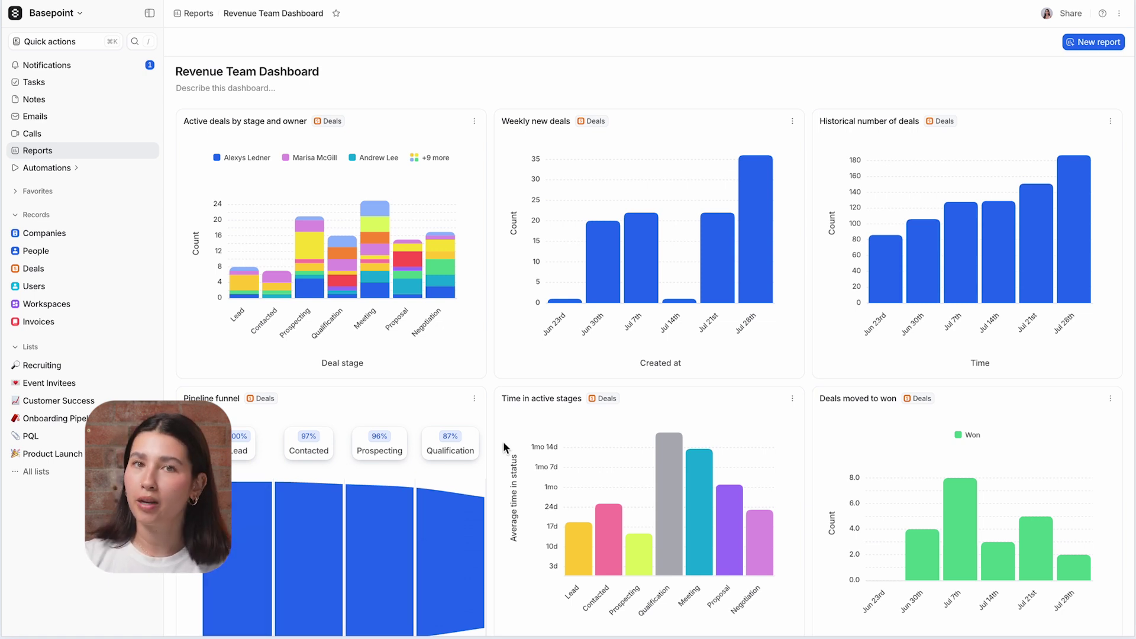
scroll(503, 441, "down", 3)
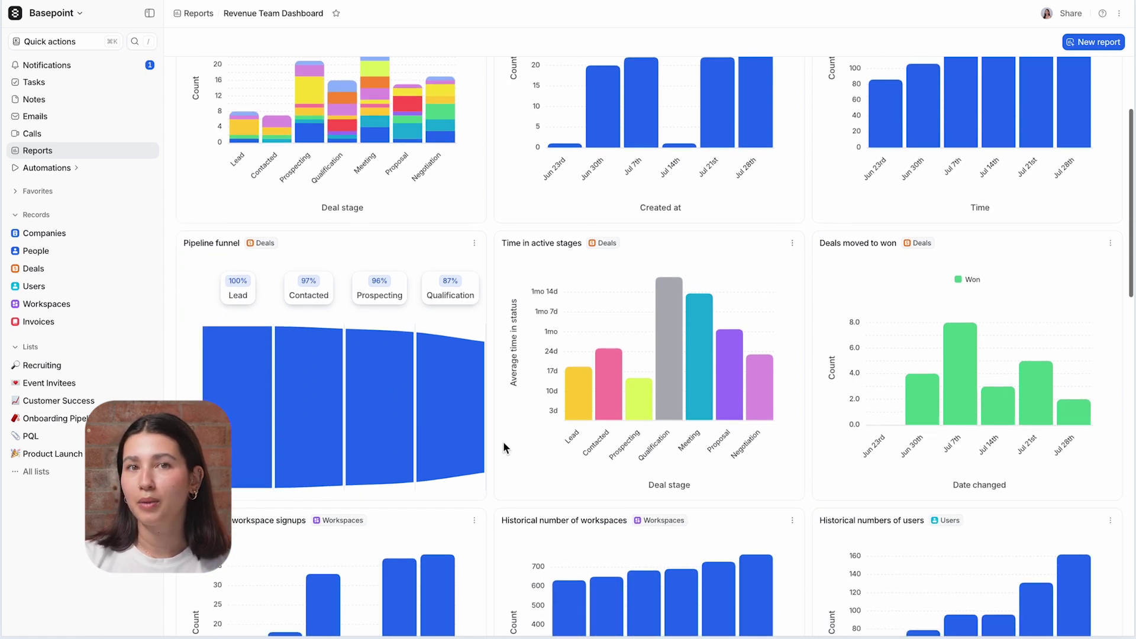
scroll(503, 441, "down", 2)
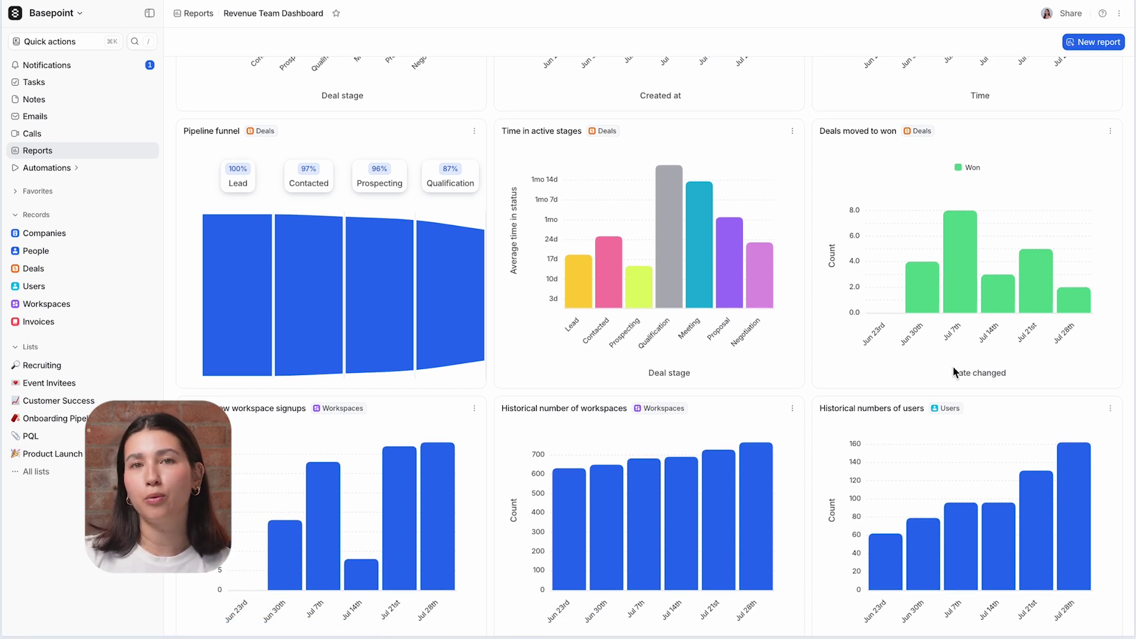
left_click(1098, 40)
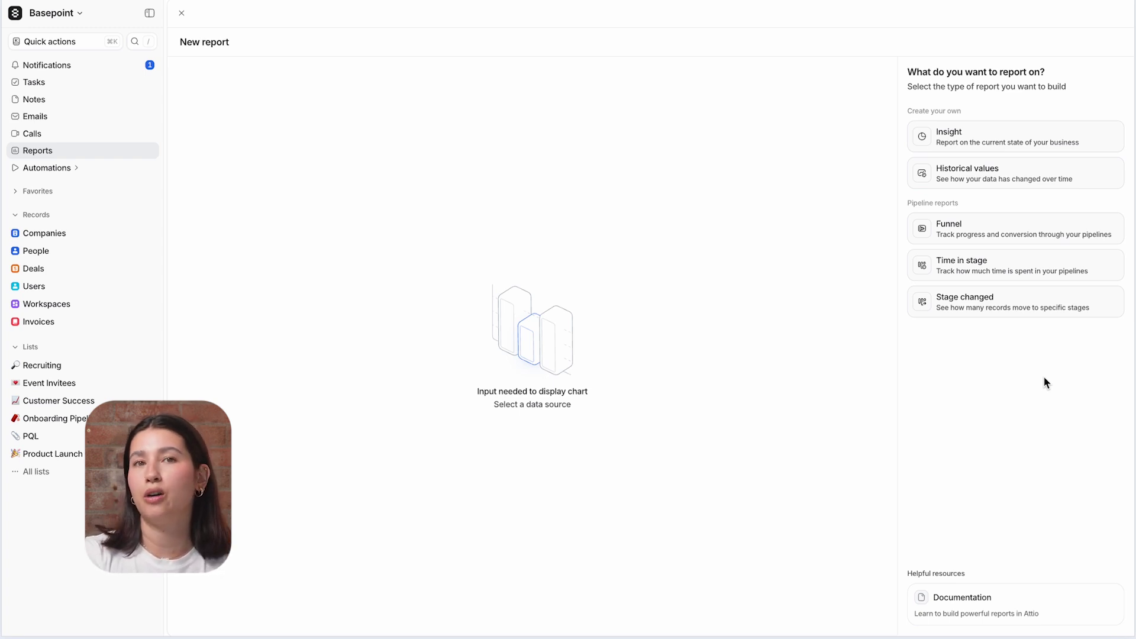
Create an Insight report on Deals that counts records, showing 187
left_click(1014, 135)
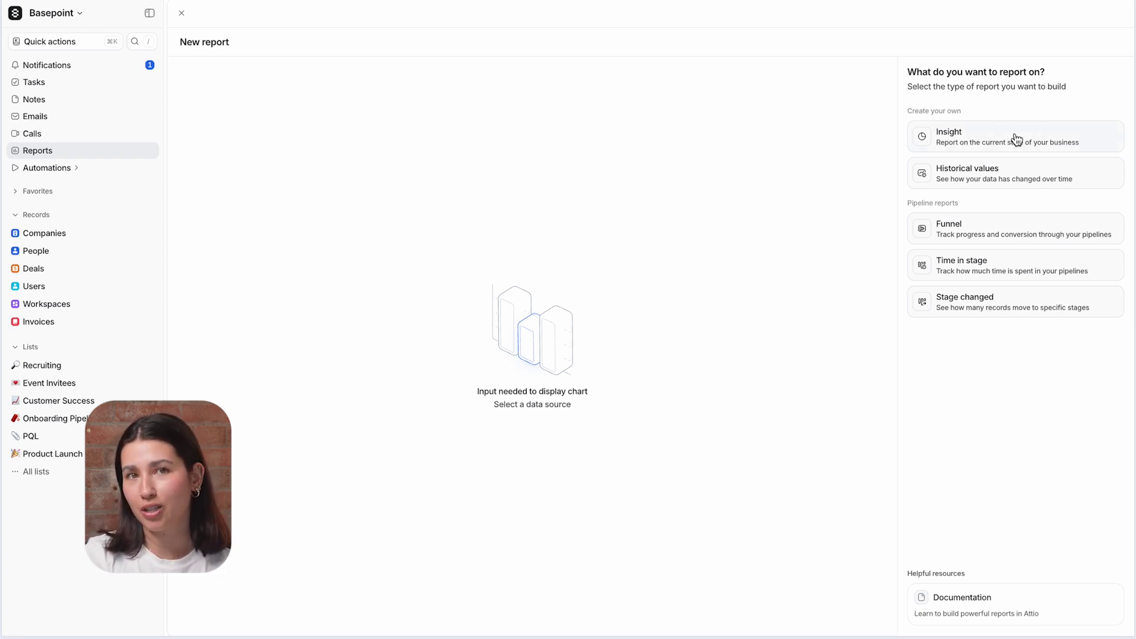
left_click(988, 217)
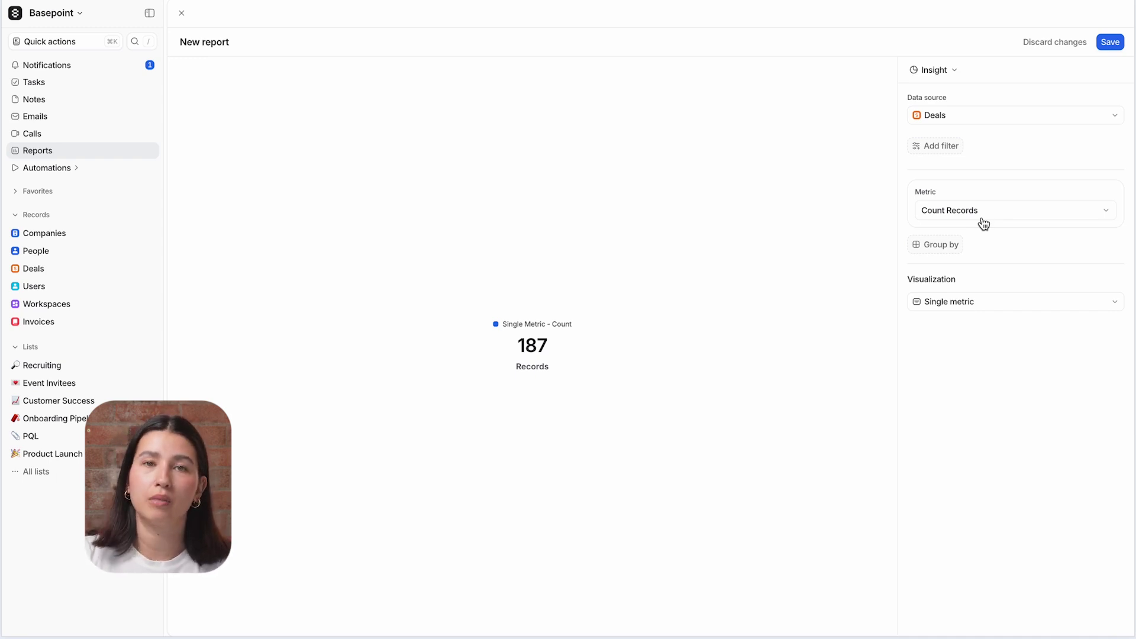
left_click(942, 245)
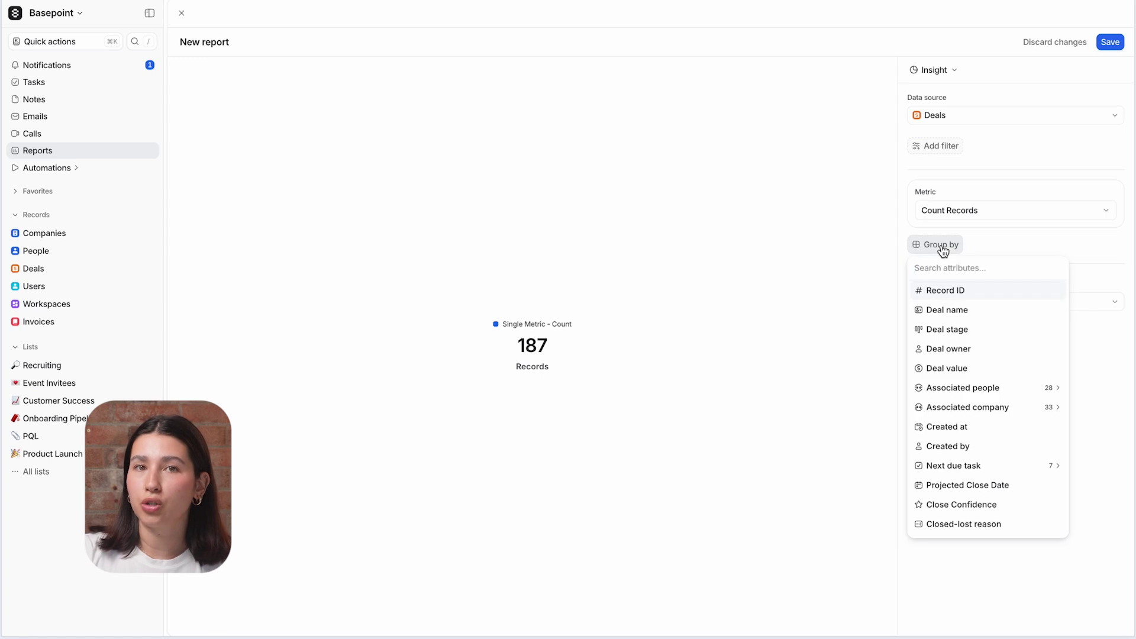
Group the deal count by Deal stage, segment by Deal owner, and show bars unstacked
left_click(950, 325)
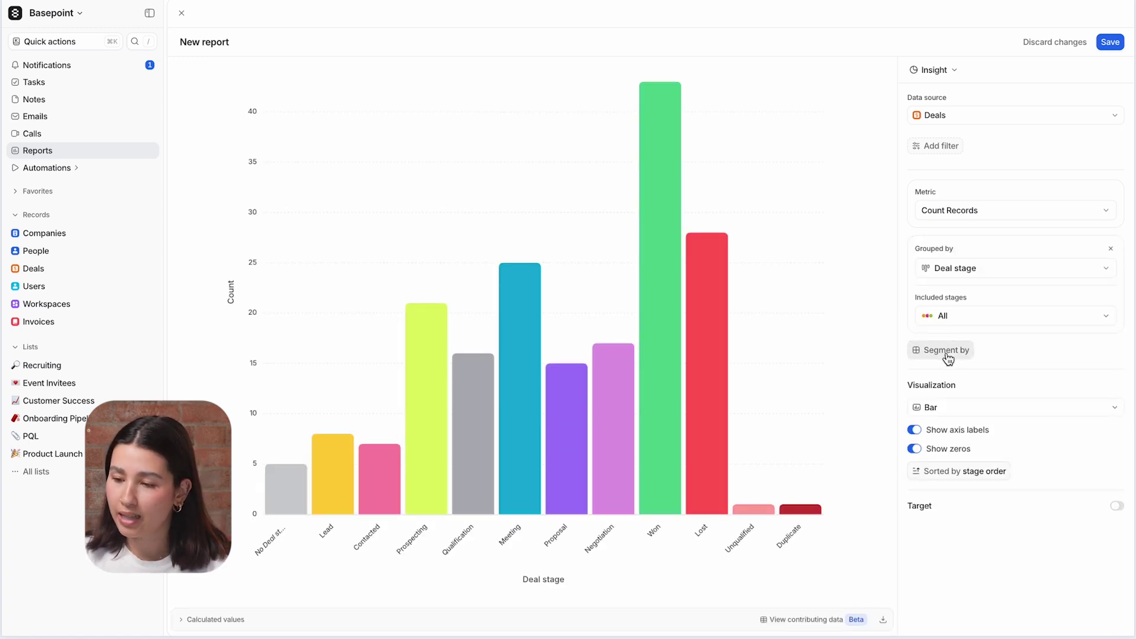
left_click(947, 352)
left_click(969, 151)
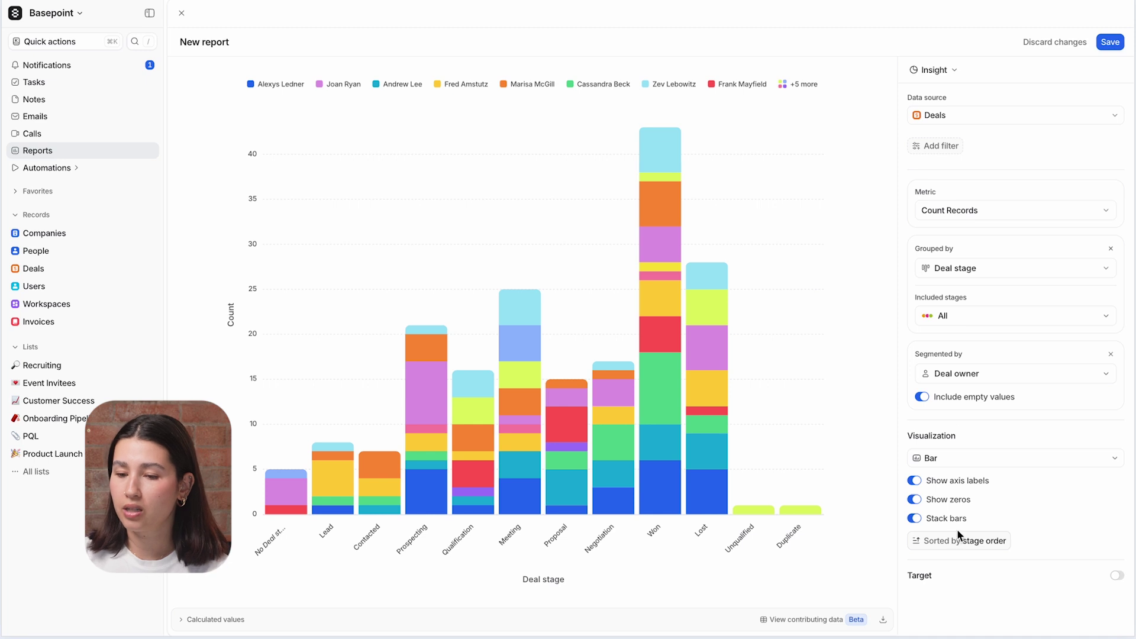
left_click(914, 519)
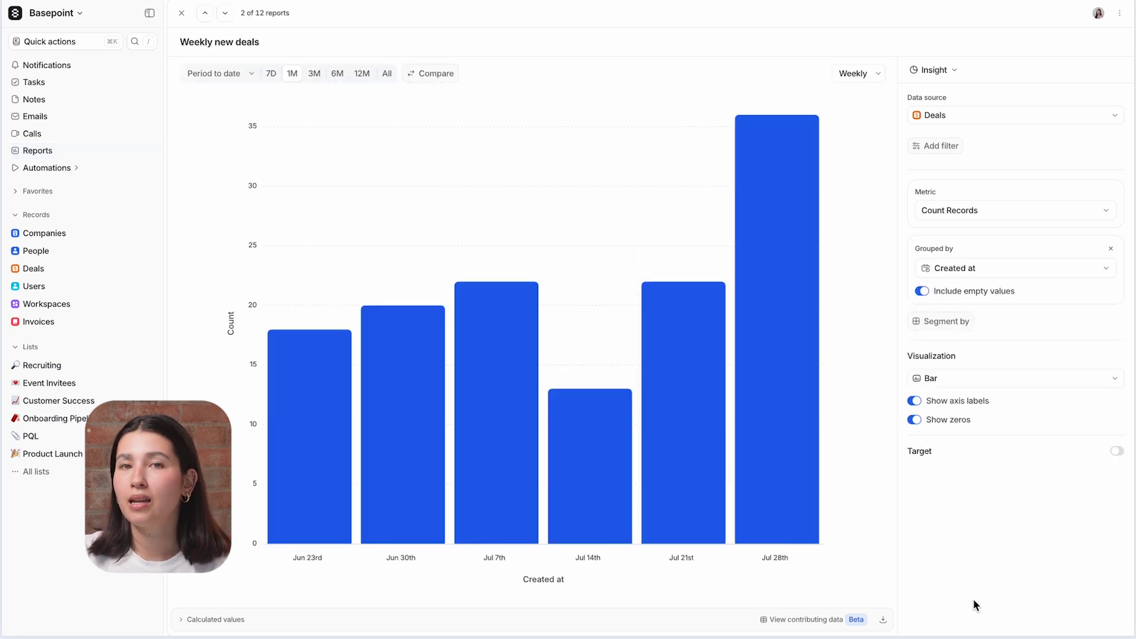
Keep Weekly new deals grouped by Created at weekly, then advance to Historical number of deals
left_click(1105, 273)
type("cre")
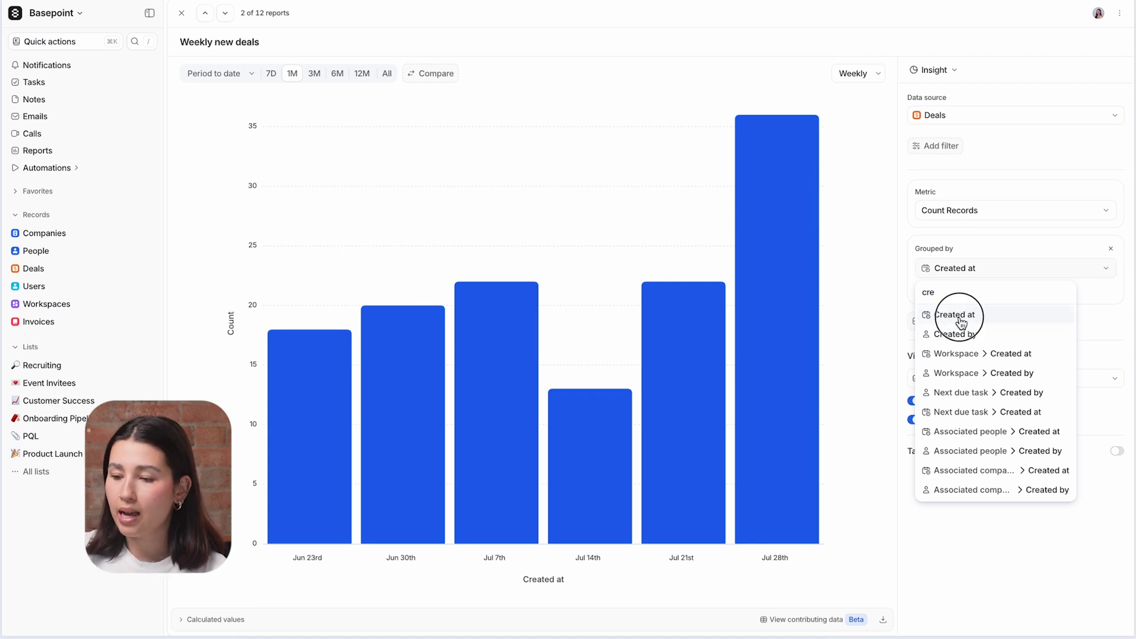
left_click(983, 322)
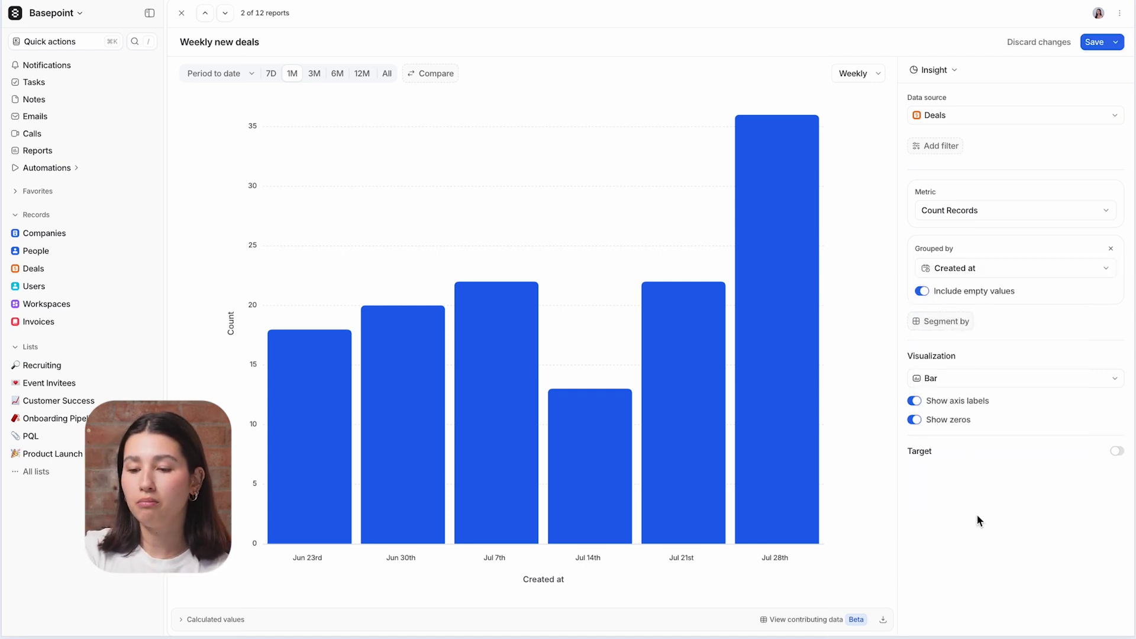
left_click(861, 77)
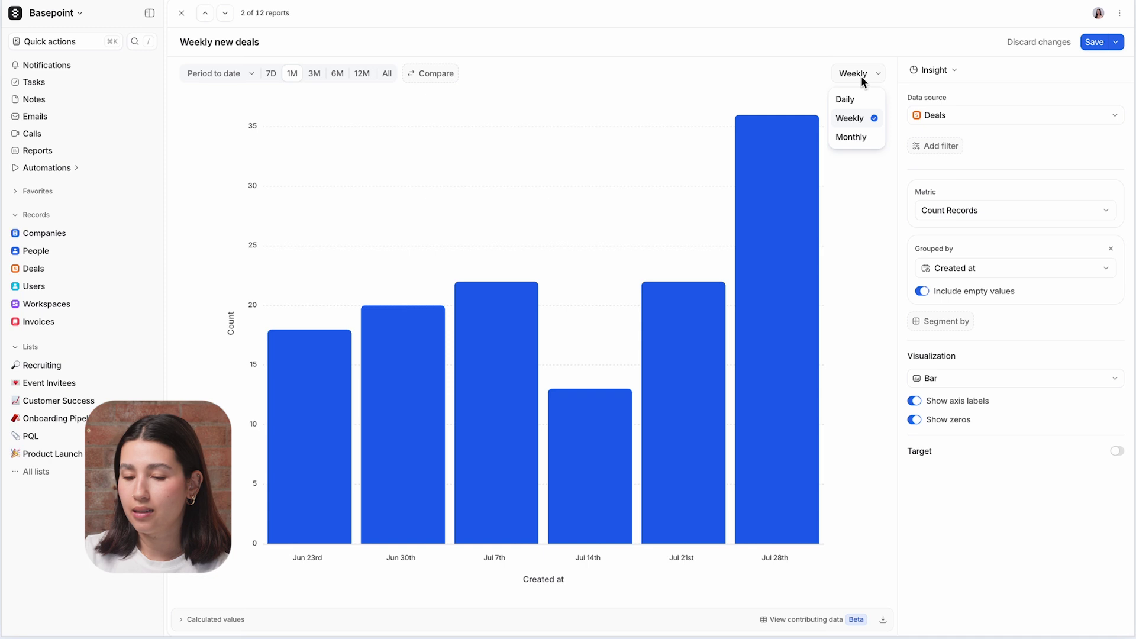
left_click(861, 119)
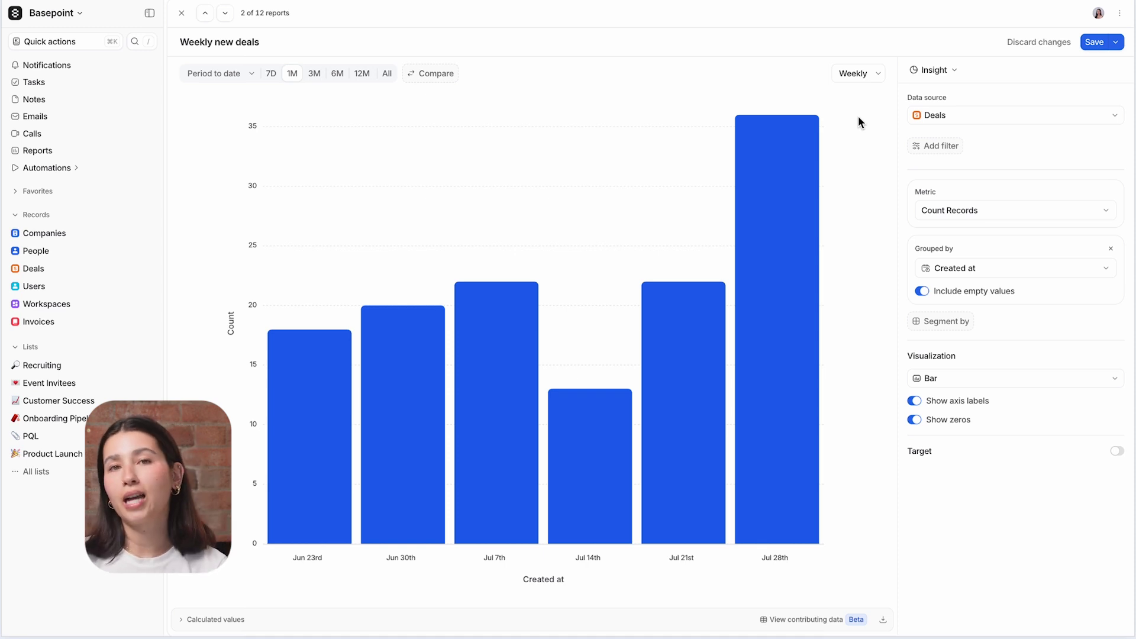
key("Down")
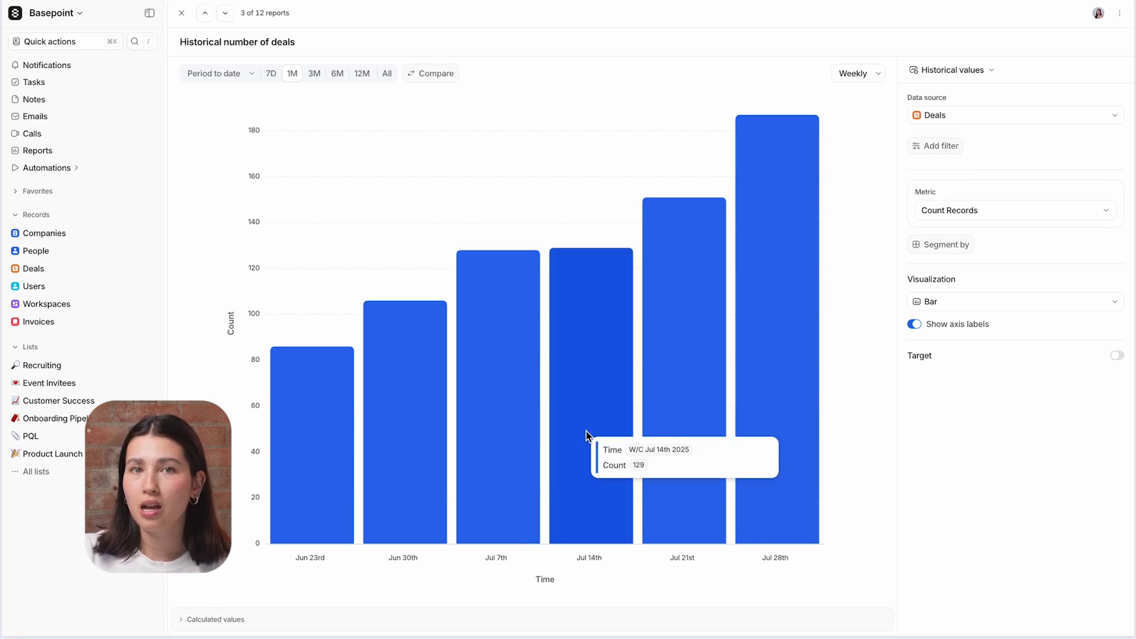
Segment the historical deal counts by Deal stage as stacked bars
mouse_move(664, 426)
left_click(970, 474)
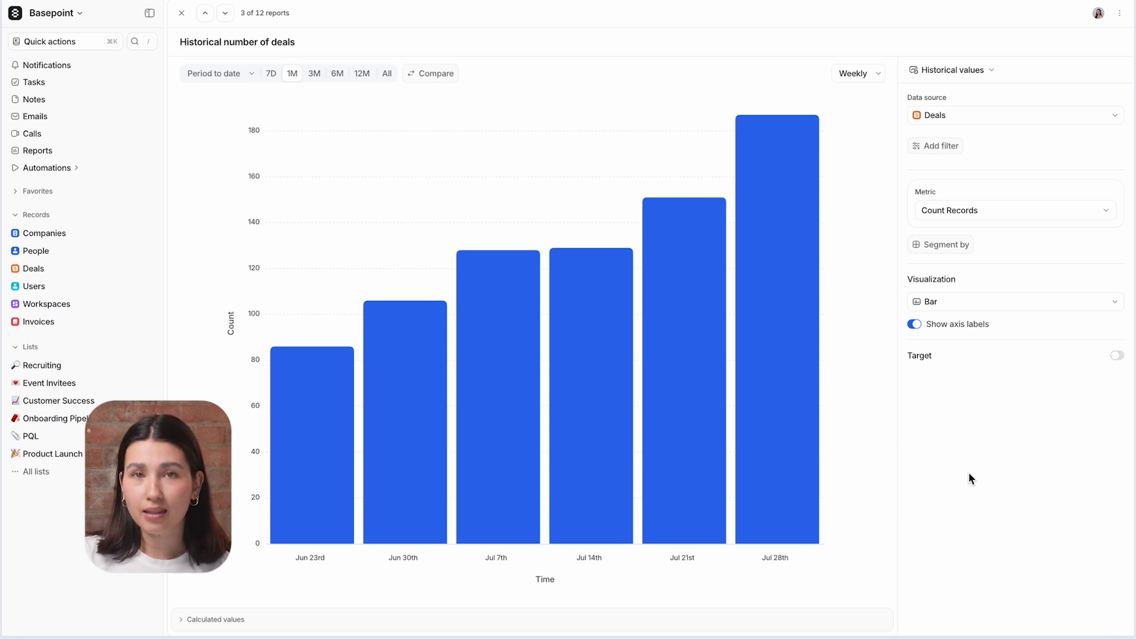
left_click(949, 245)
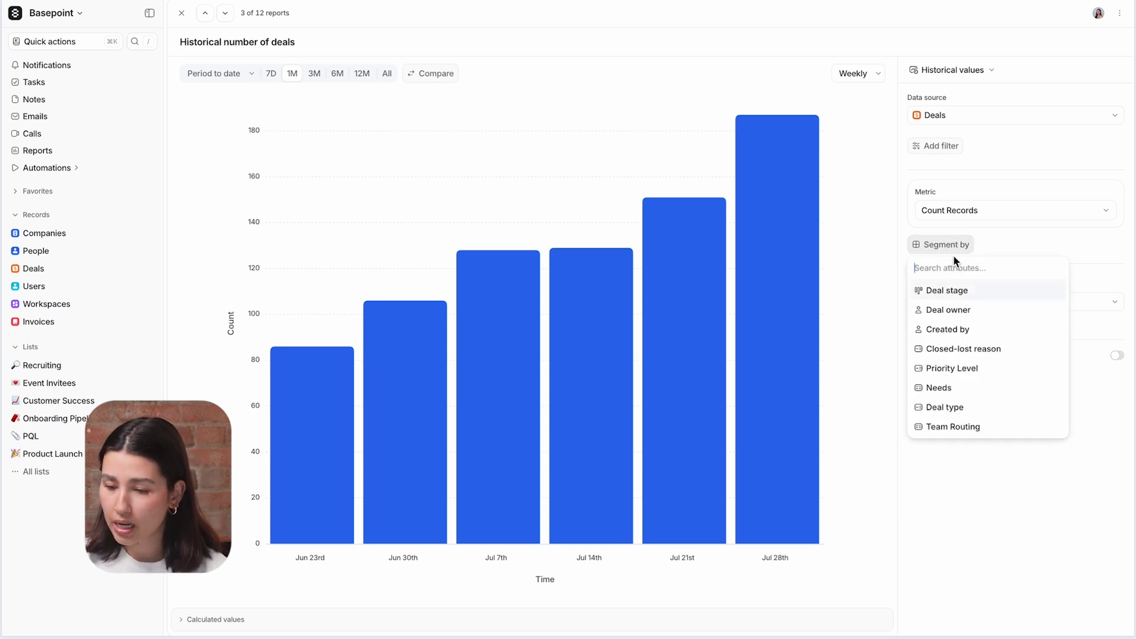
left_click(949, 290)
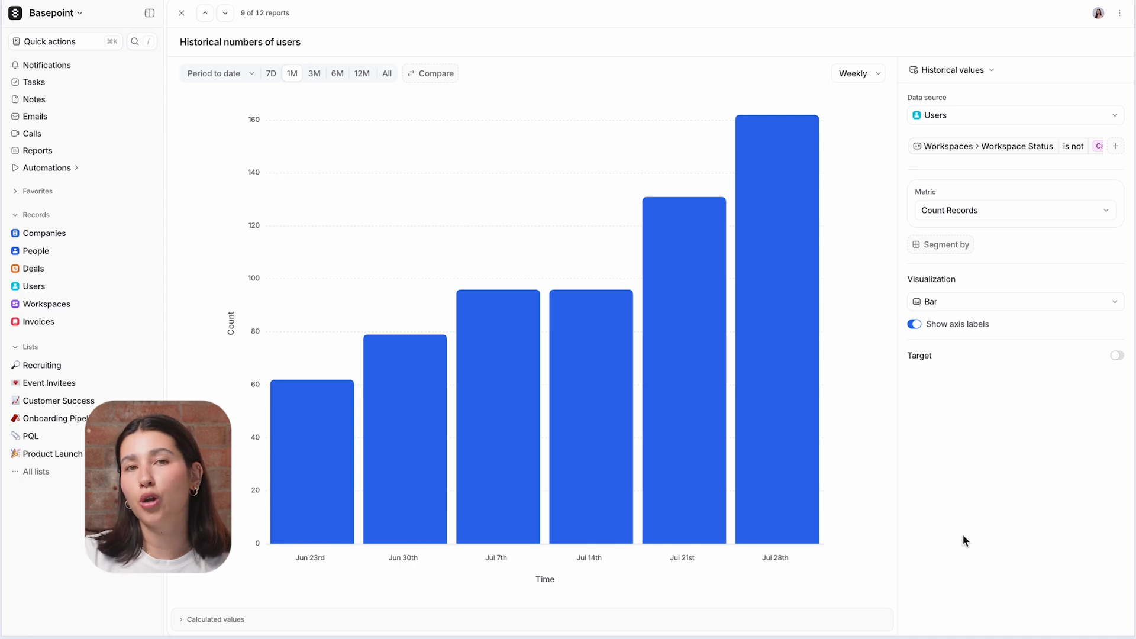
Read the weekly values on the Historical numbers of users chart
mouse_move(410, 482)
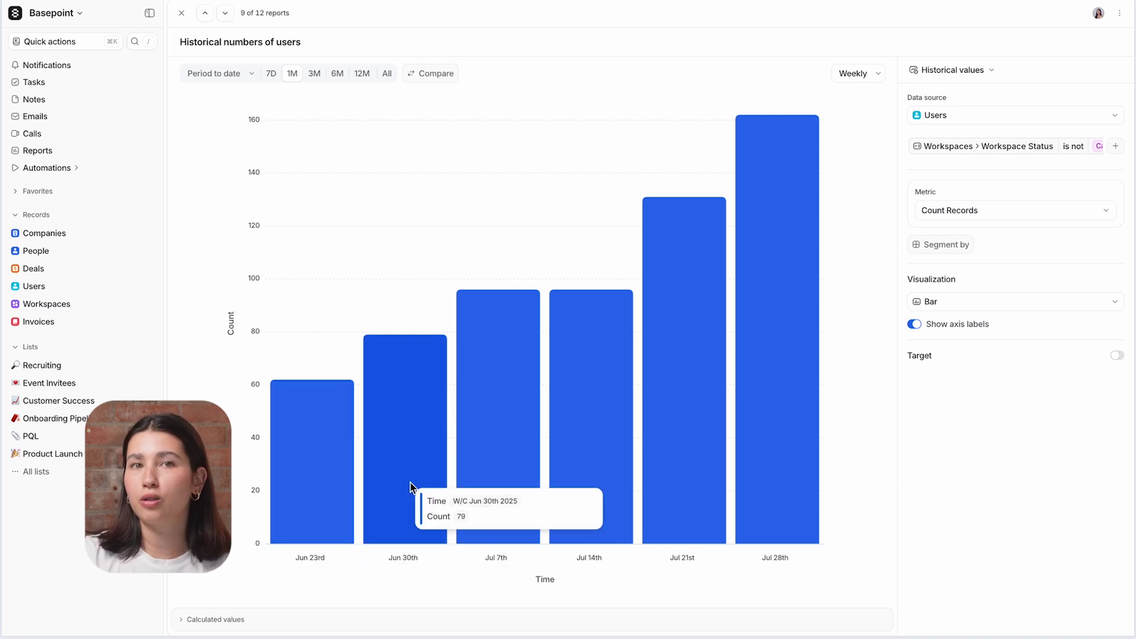
mouse_move(673, 494)
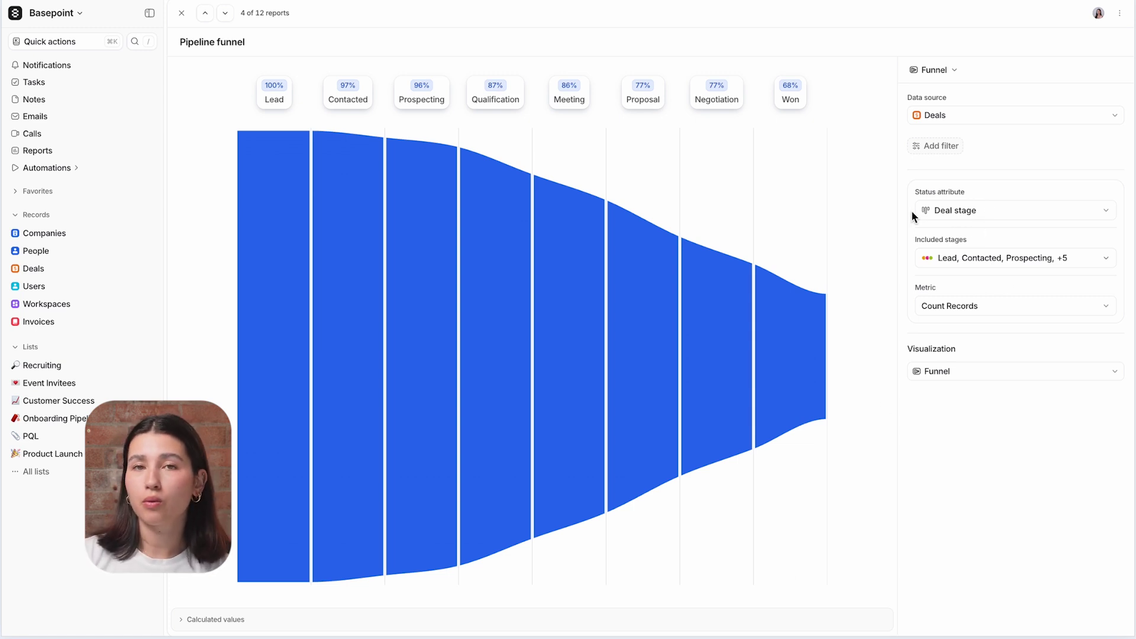
Base the funnel on Deal stage with all stages except Lost, Unqualified and Duplicate
left_click(954, 220)
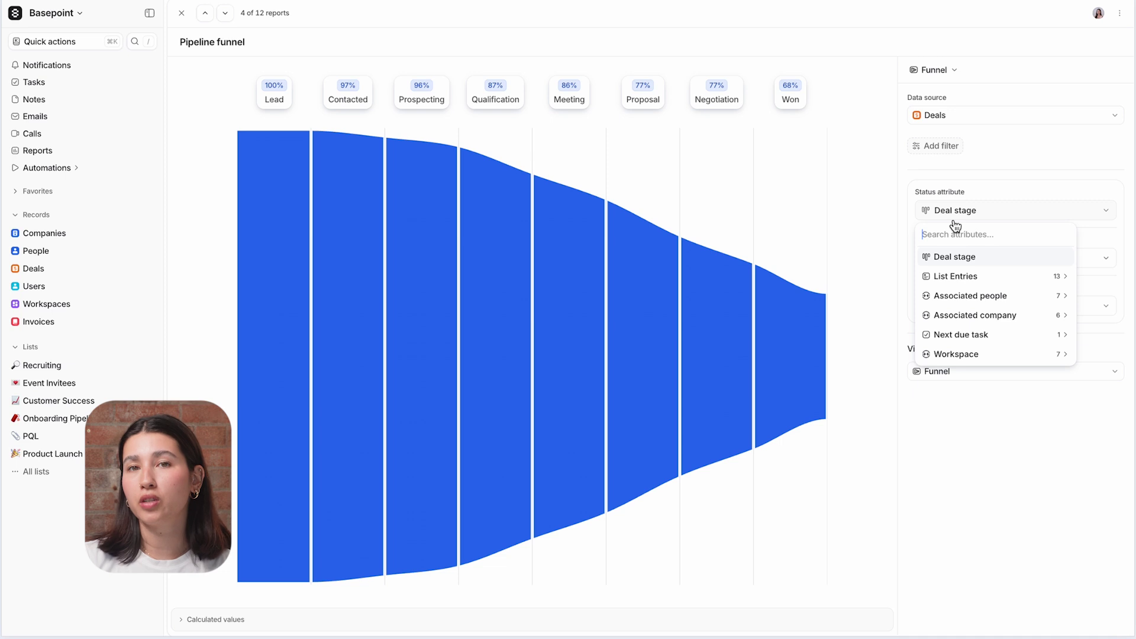
left_click(967, 259)
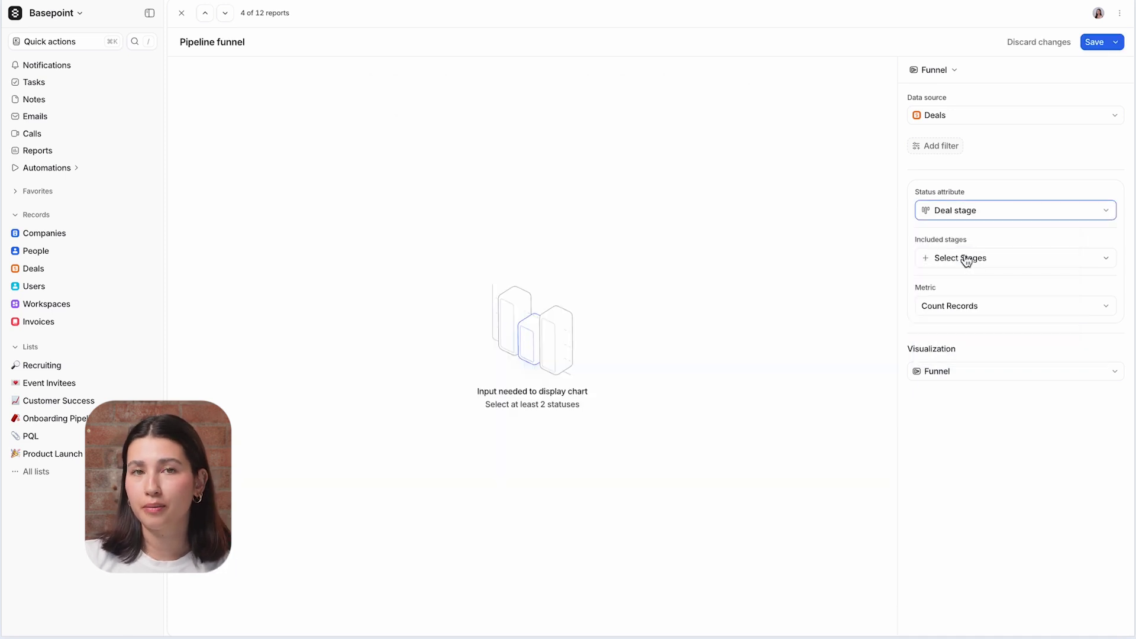
left_click(1039, 264)
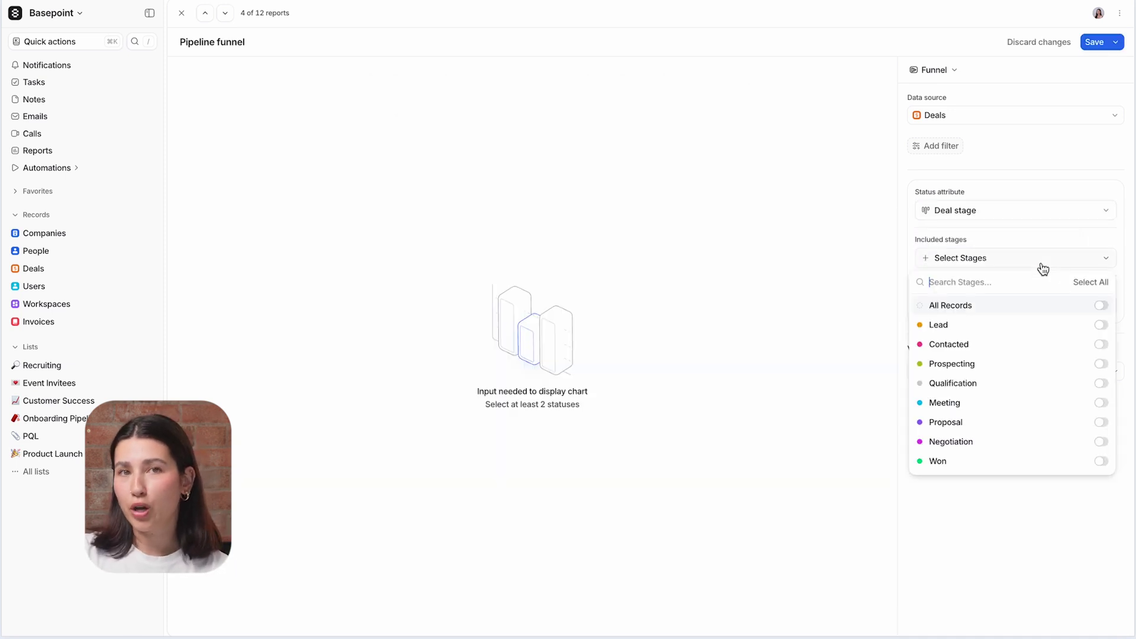
left_click(1096, 287)
scroll(1035, 392, "down", 1)
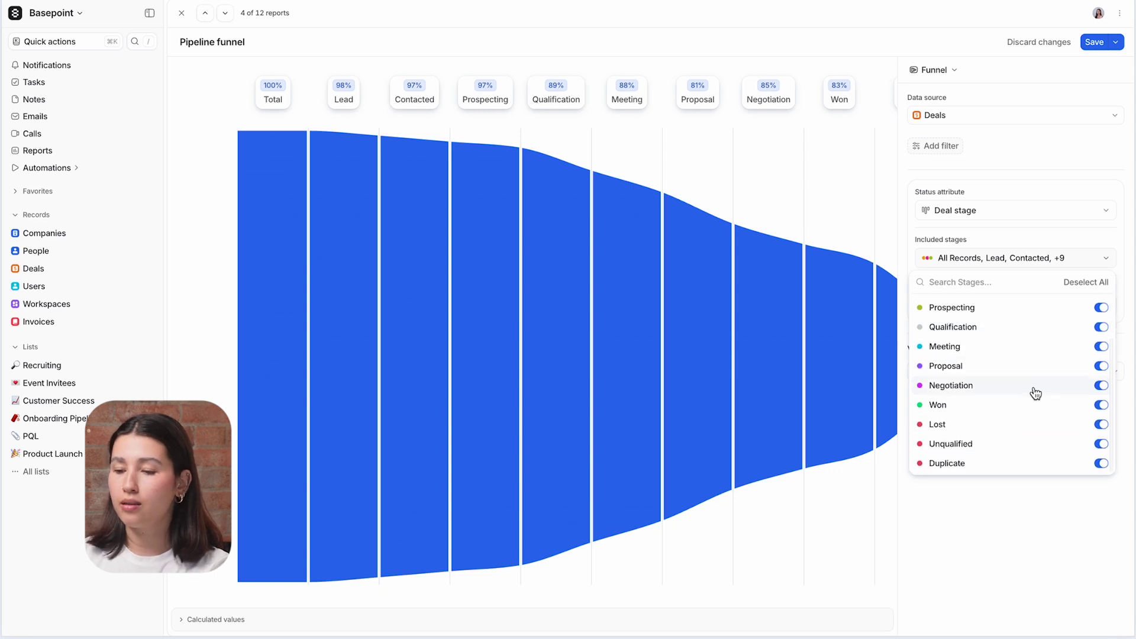
left_click(1101, 424)
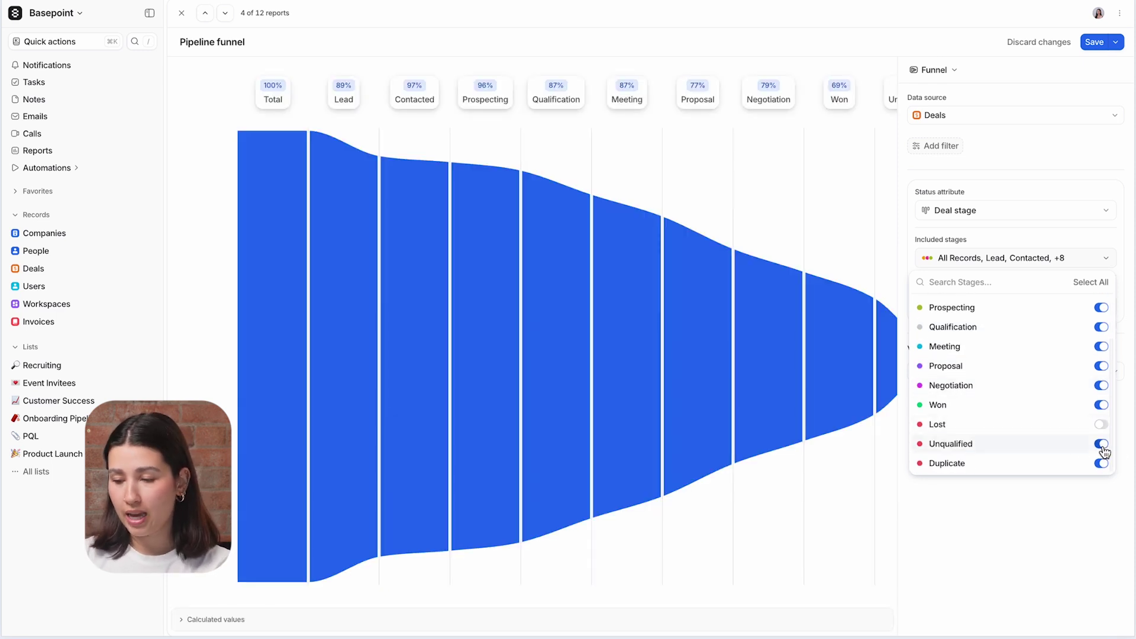
left_click(1101, 443)
left_click(1102, 465)
left_click(1015, 532)
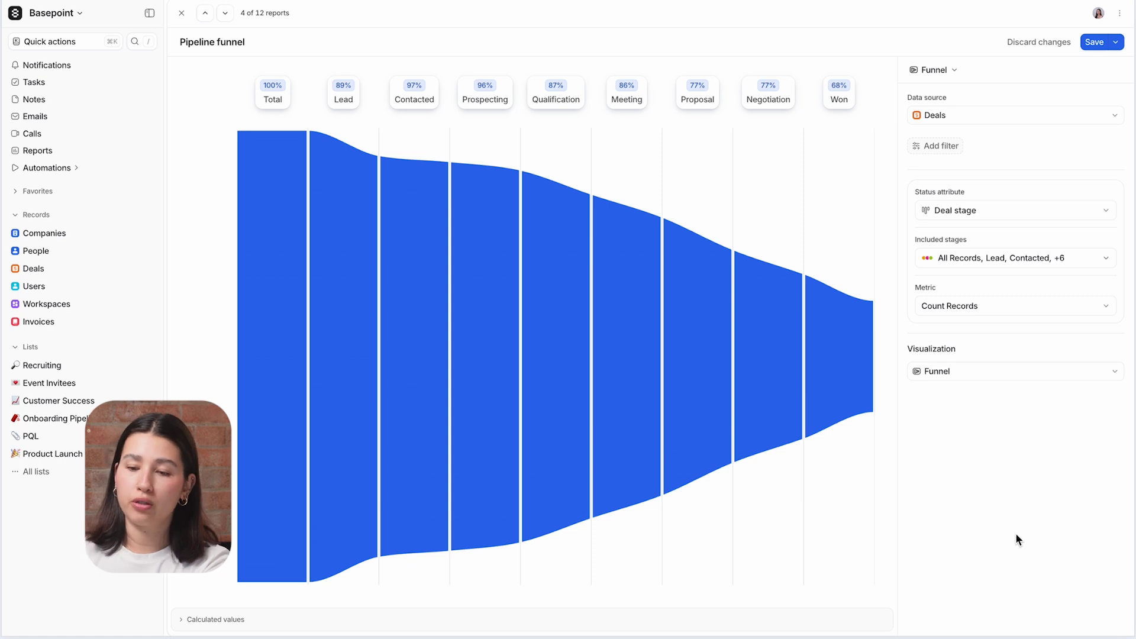
key("j")
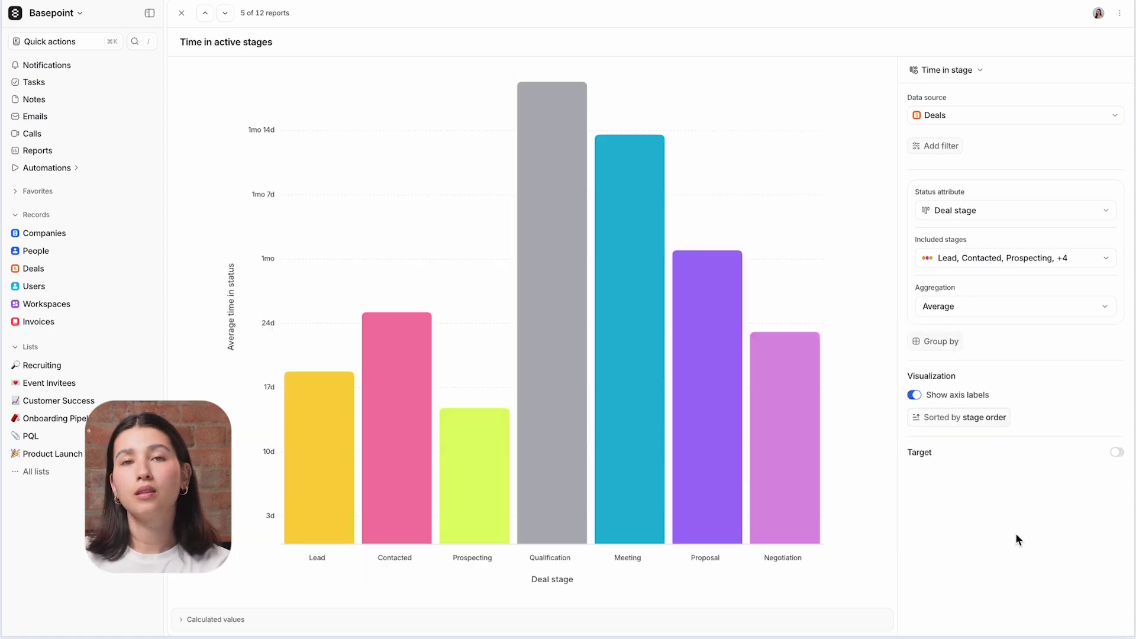
Keep Average as the time-in-stage aggregation, then advance to the next report
left_click(1074, 314)
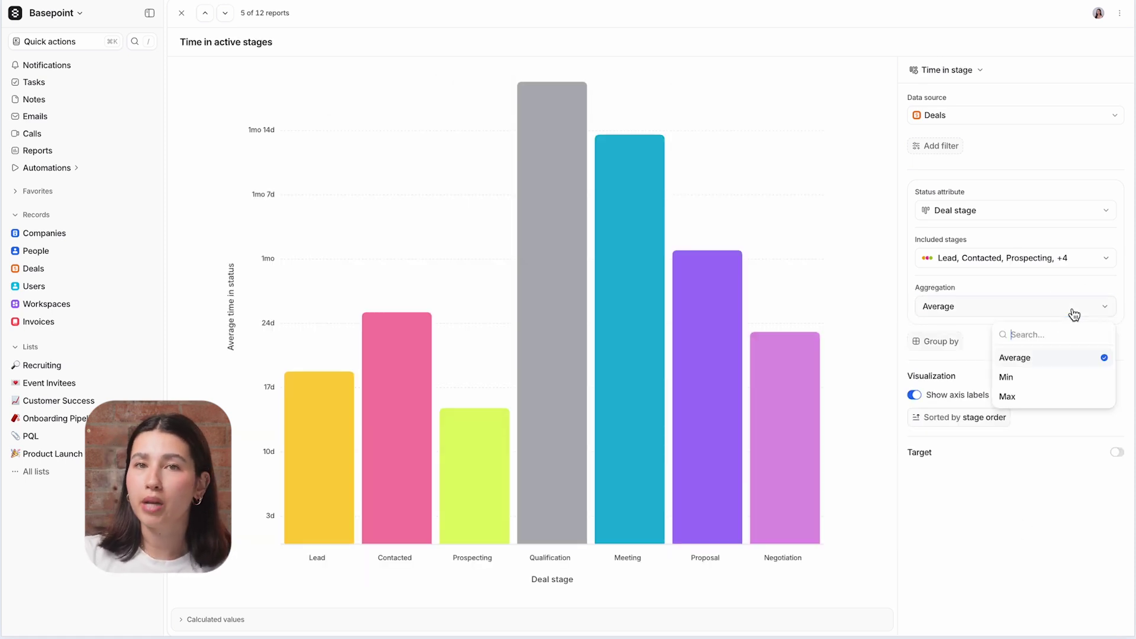
left_click(1064, 360)
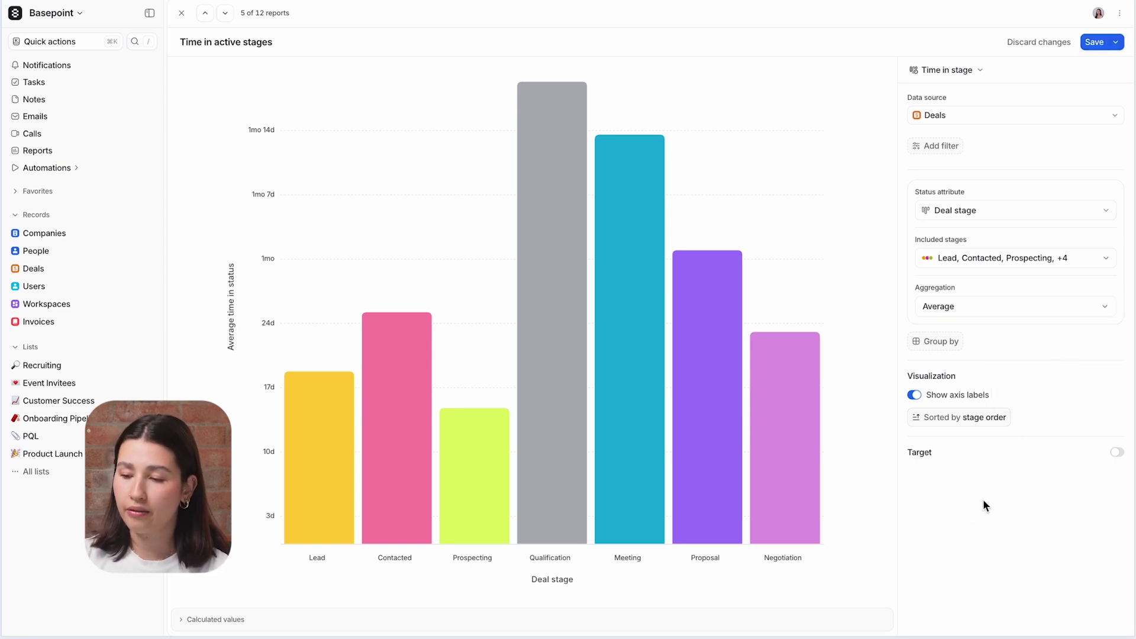
key("Down")
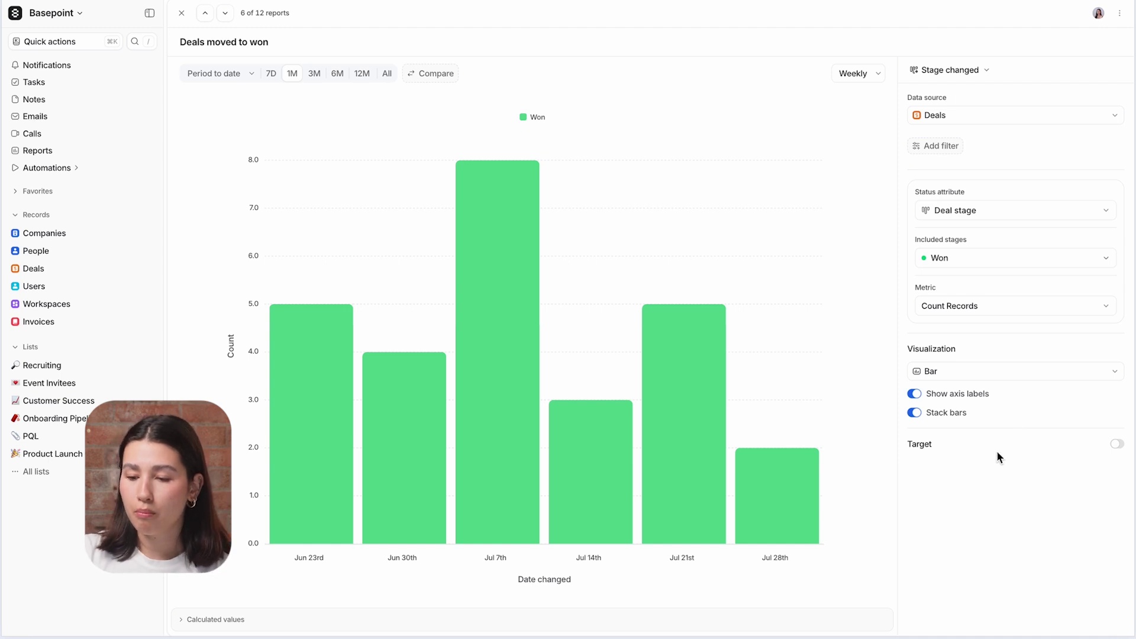
Keep only the Won stage included and switch the metric to Deal value (Sum)
left_click(1065, 314)
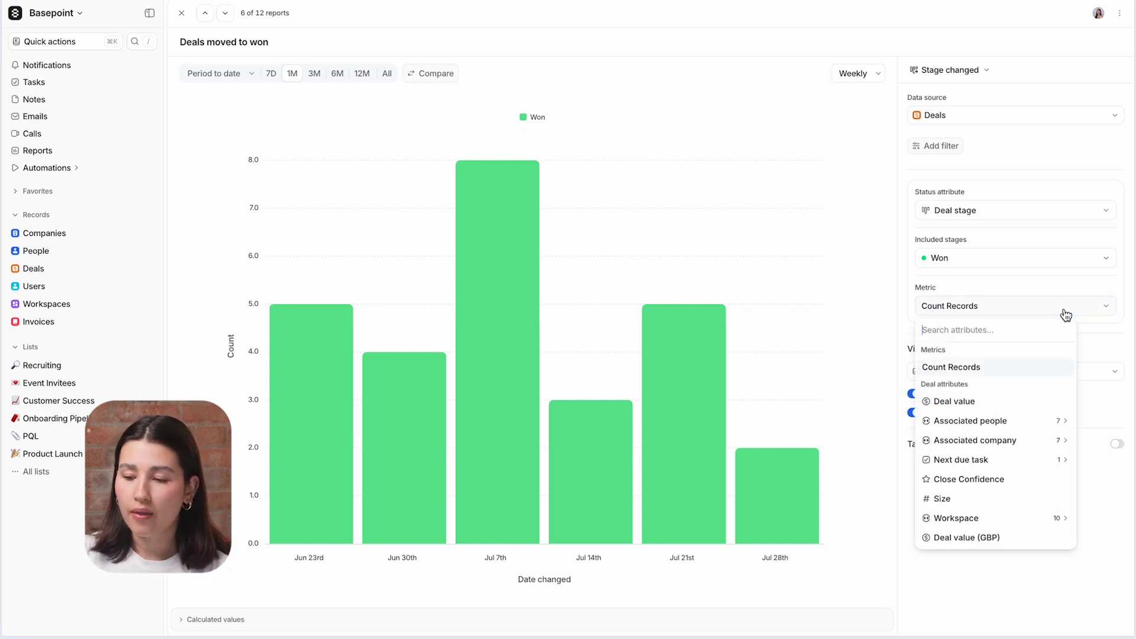
left_click(995, 368)
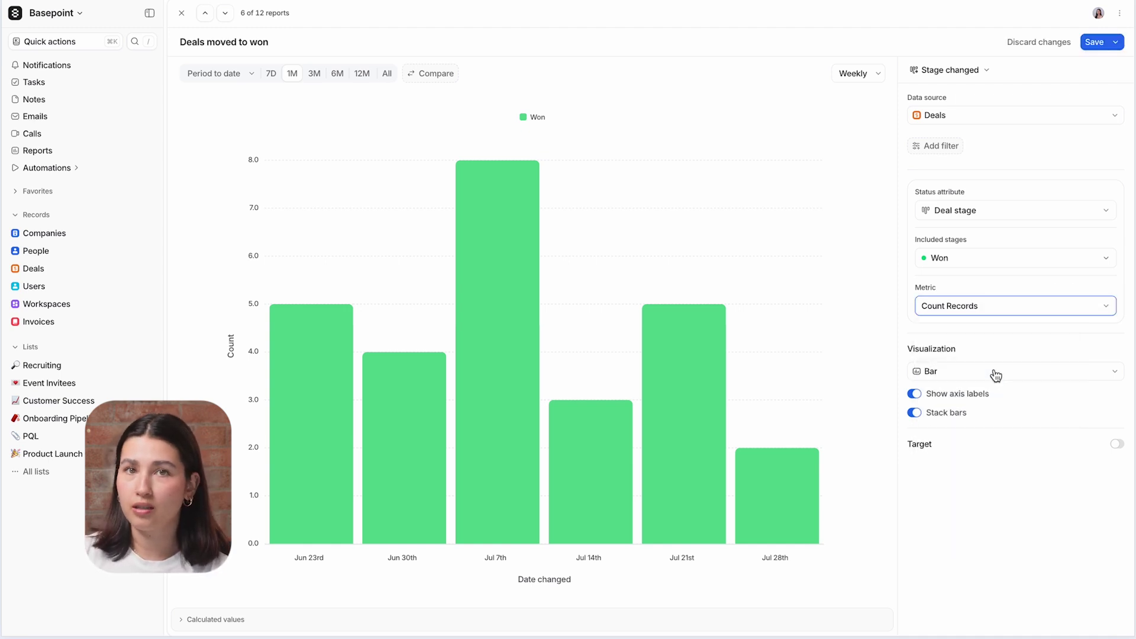
left_click(976, 535)
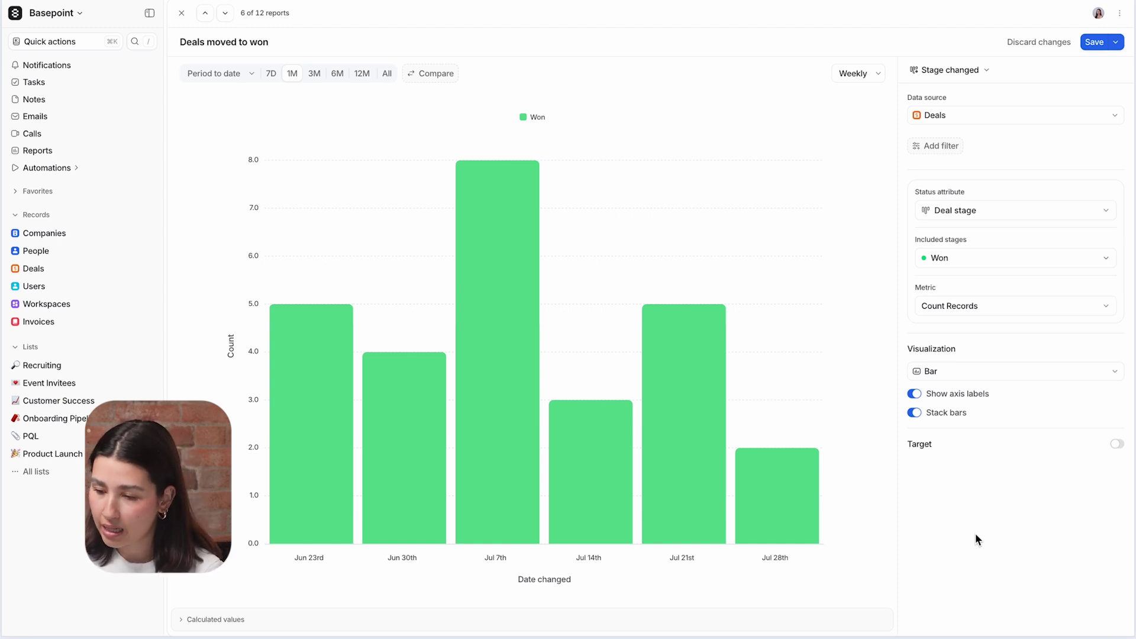
left_click(971, 264)
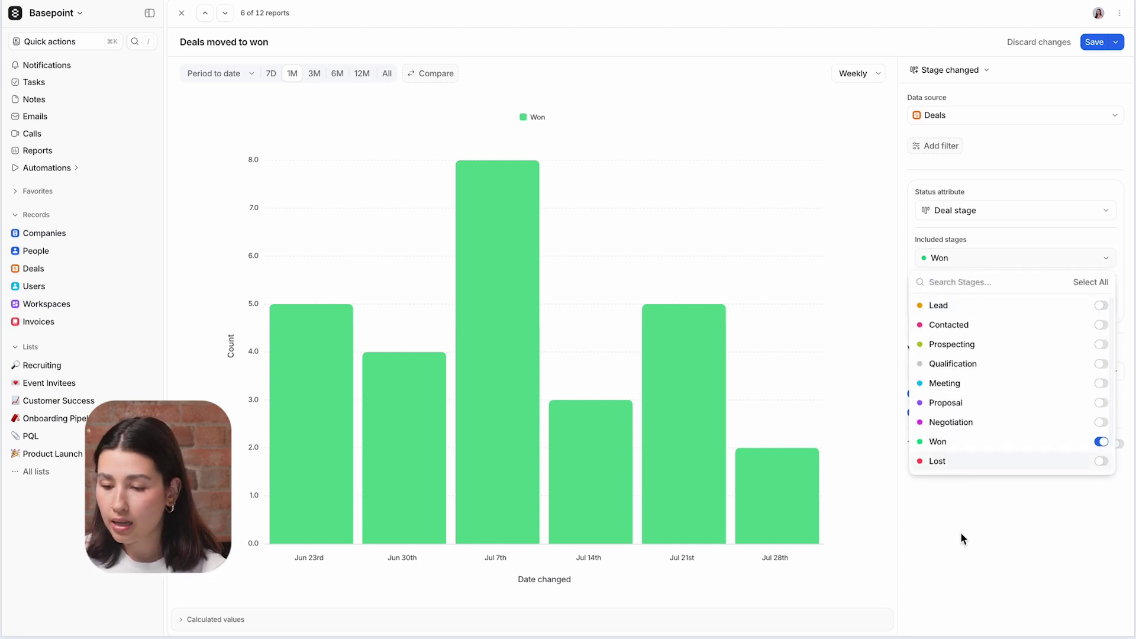
left_click(962, 567)
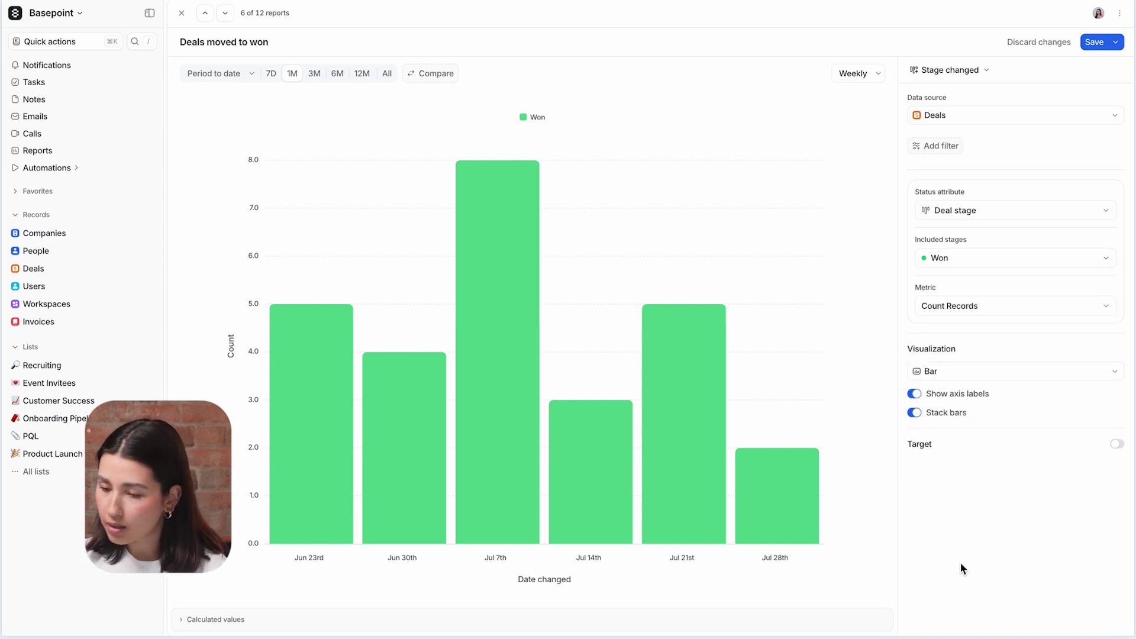
left_click(978, 307)
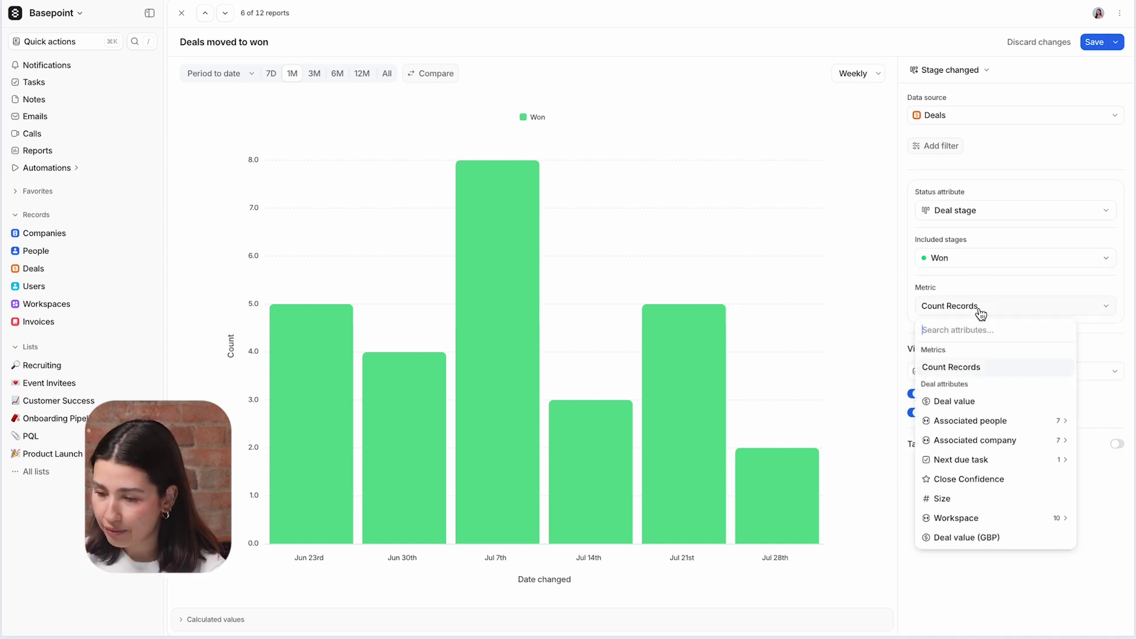
left_click(980, 401)
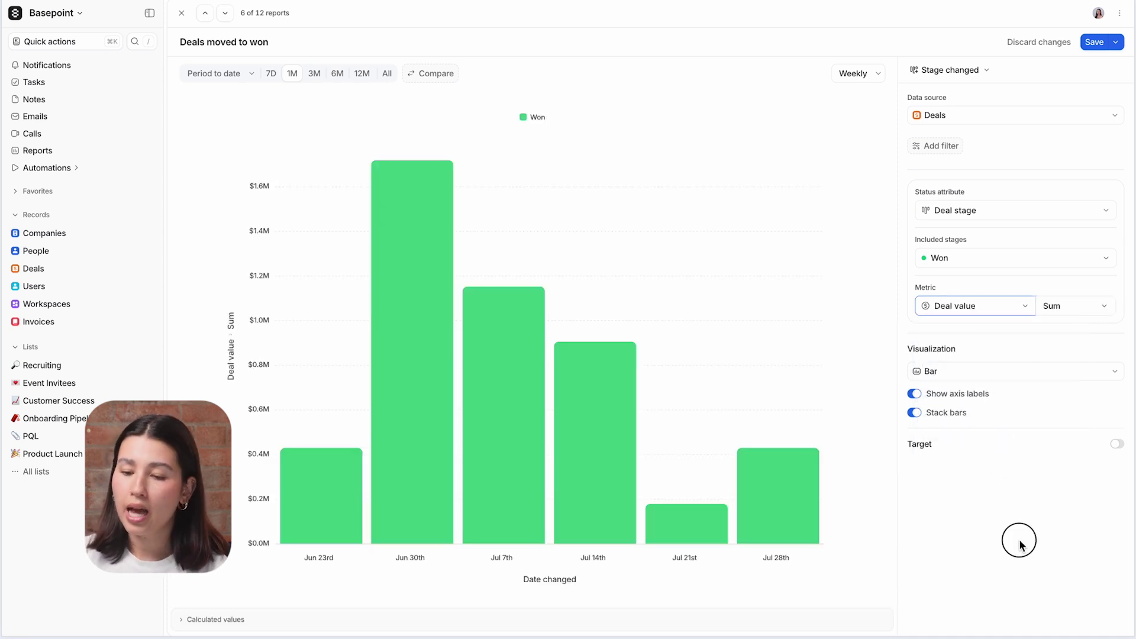